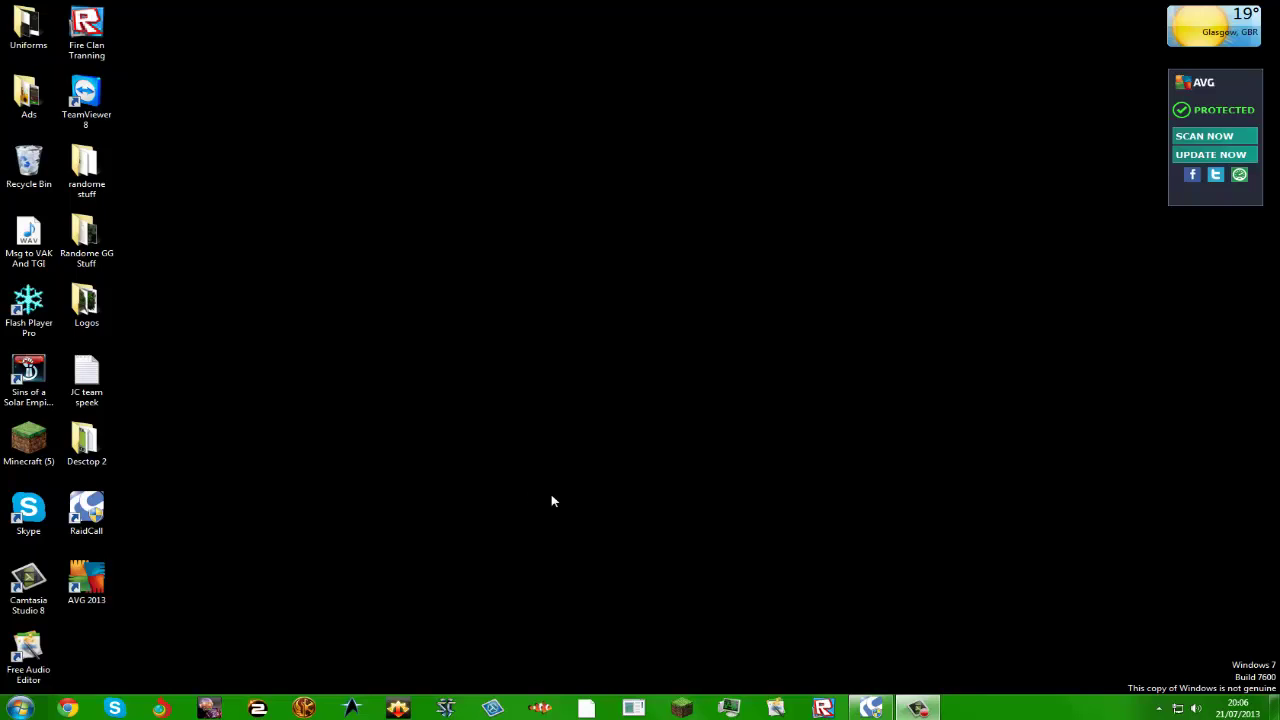
# - Launch Google Chrome from the taskbar
pyautogui.click(60, 708)
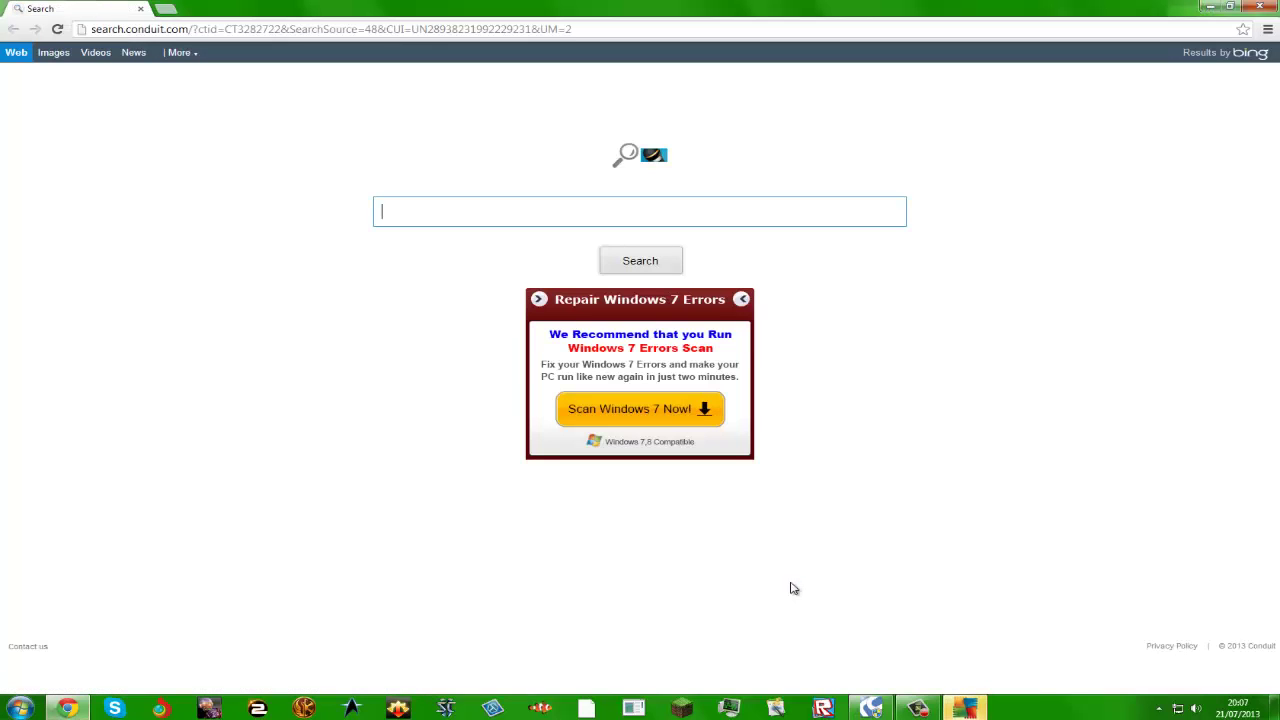
pyautogui.hotkey('ctrl', 'l')
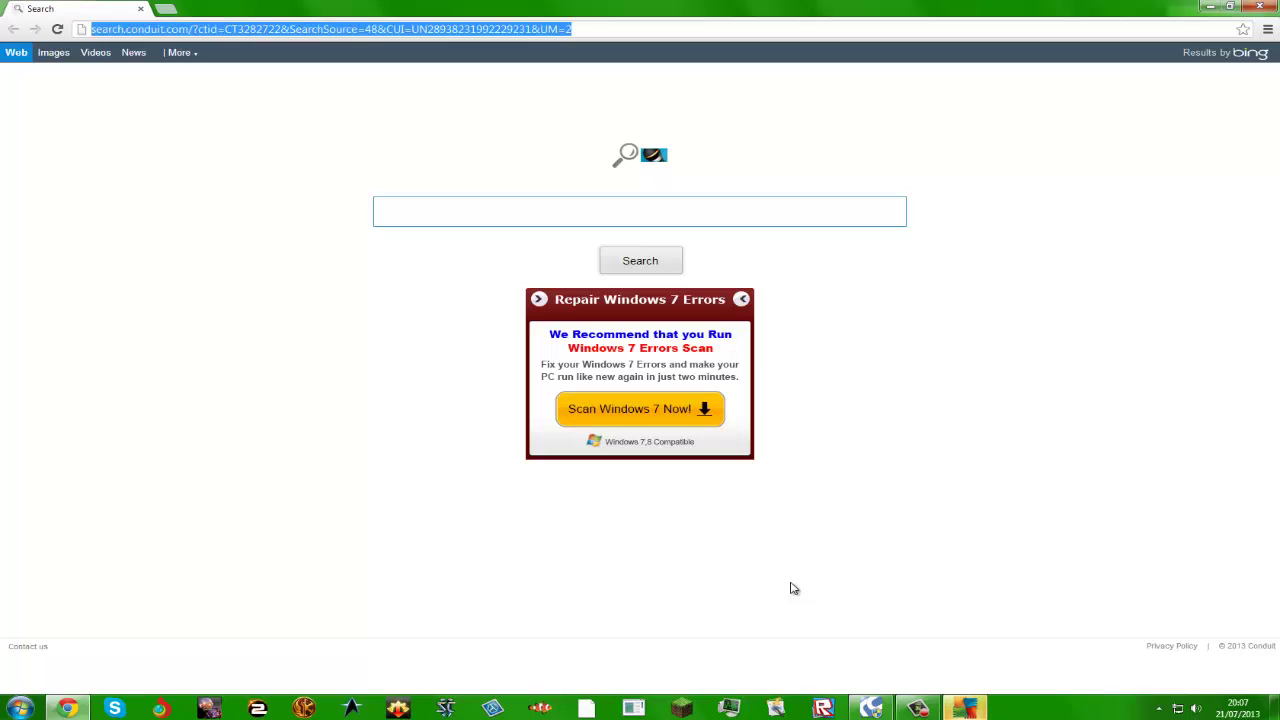
pyautogui.write('r')
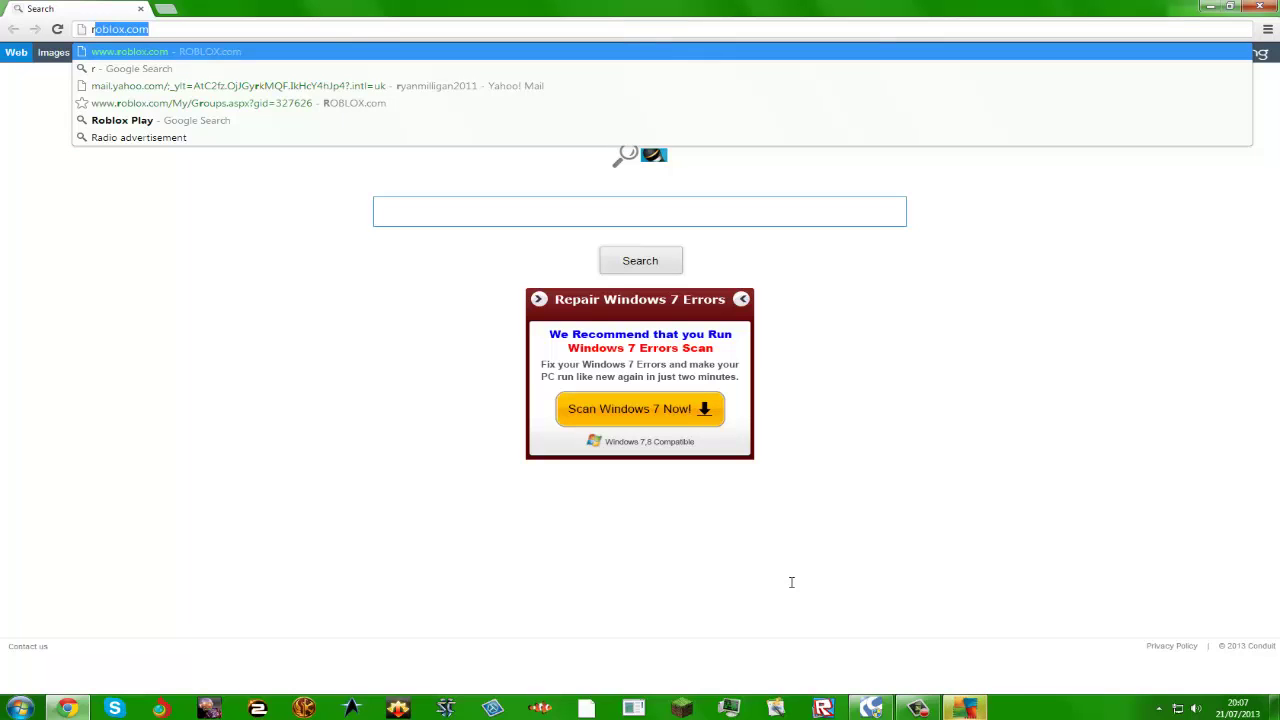
pyautogui.press('BackSpace')
pyautogui.press('BackSpace')
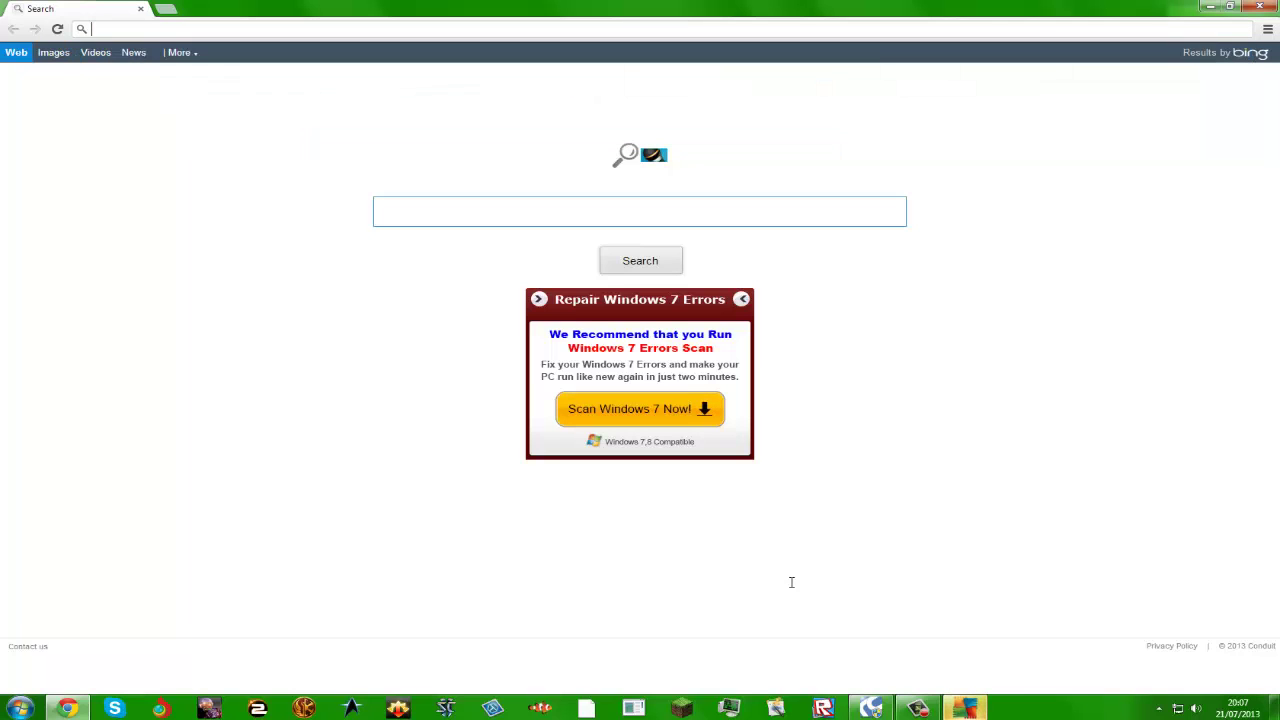
pyautogui.write('ww')
pyautogui.press('BackSpace')
pyautogui.press('BackSpace')
pyautogui.write('www')
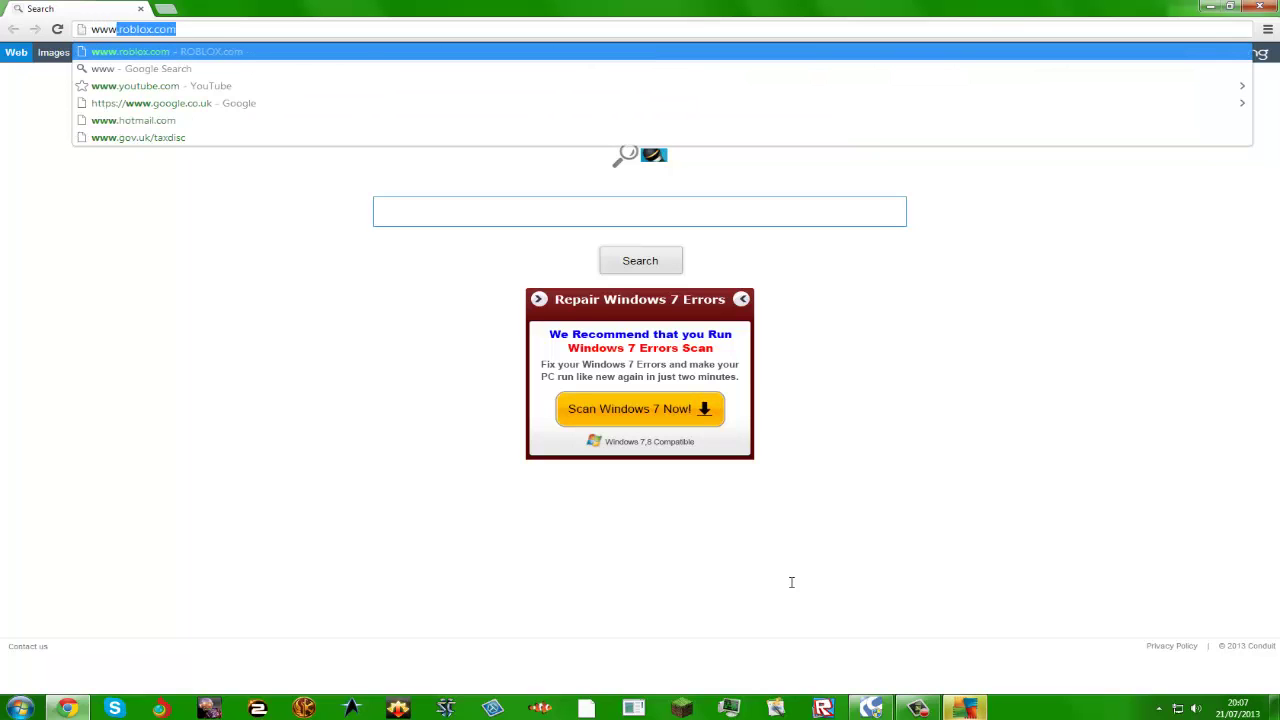
pyautogui.write('.raid')
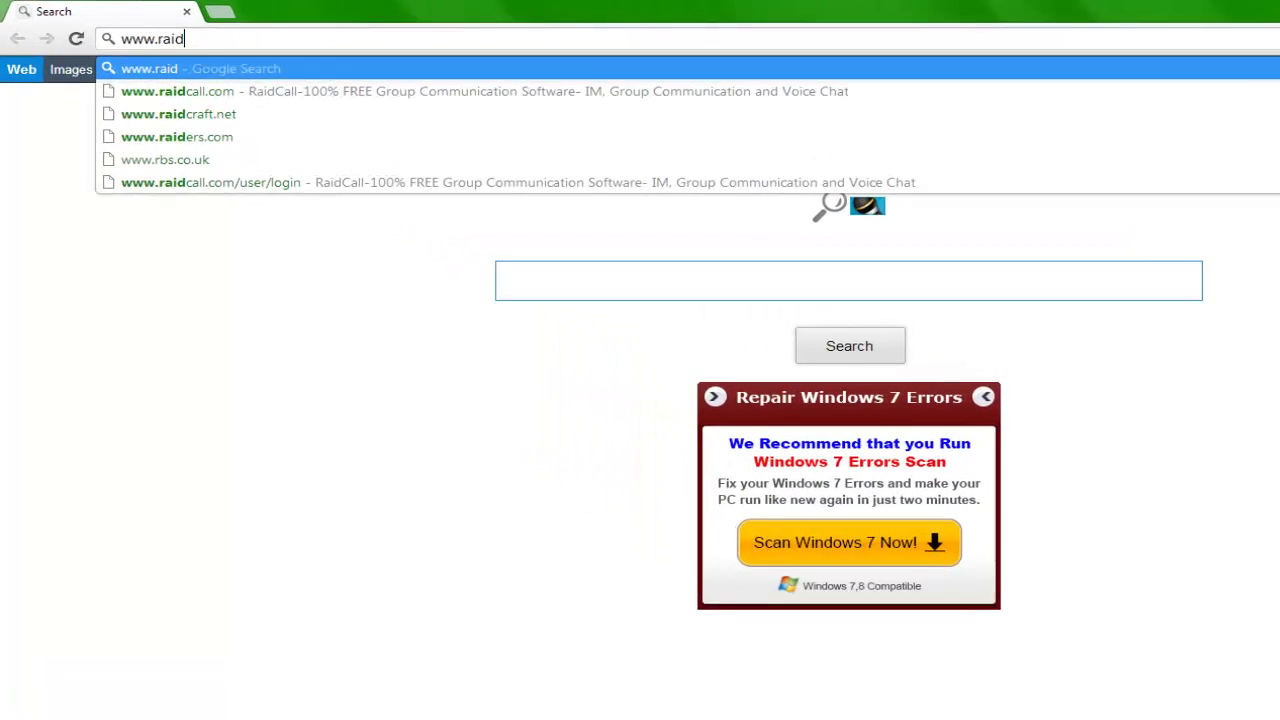
pyautogui.press('BackSpace')
pyautogui.press('BackSpace')
pyautogui.press('BackSpace')
pyautogui.write('aid')
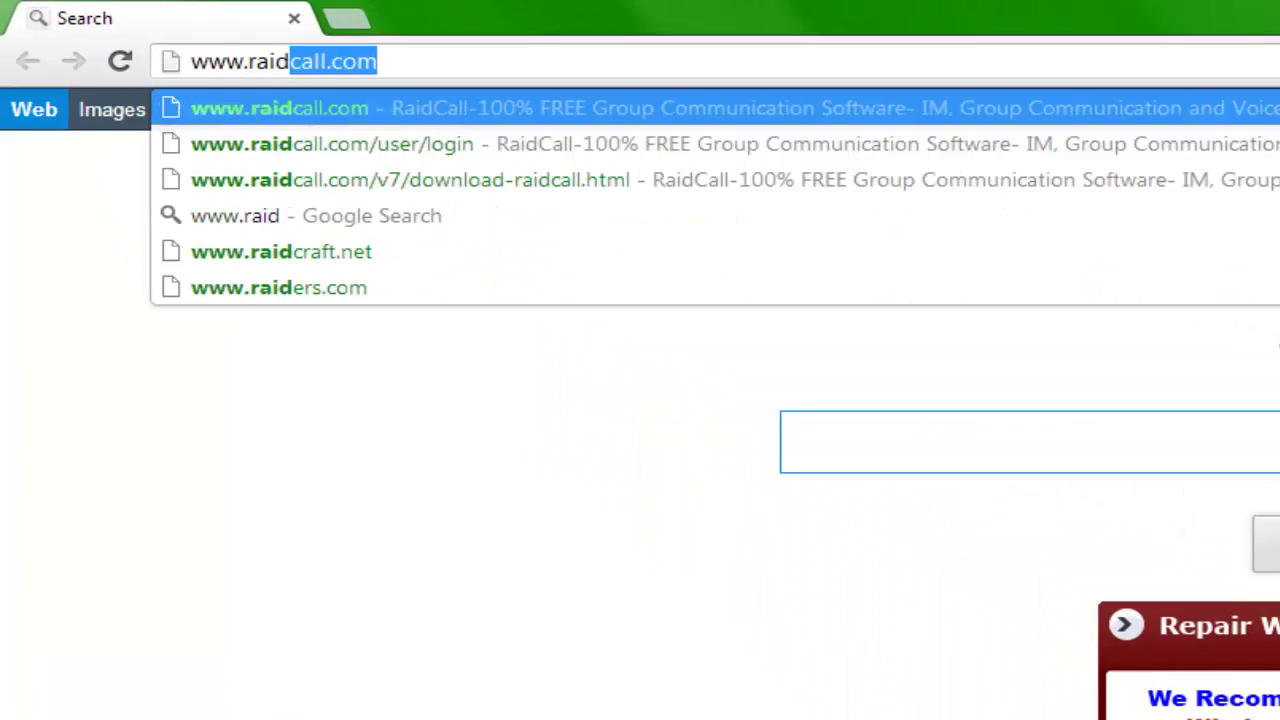
pyautogui.write('call.c')
pyautogui.press('Return')
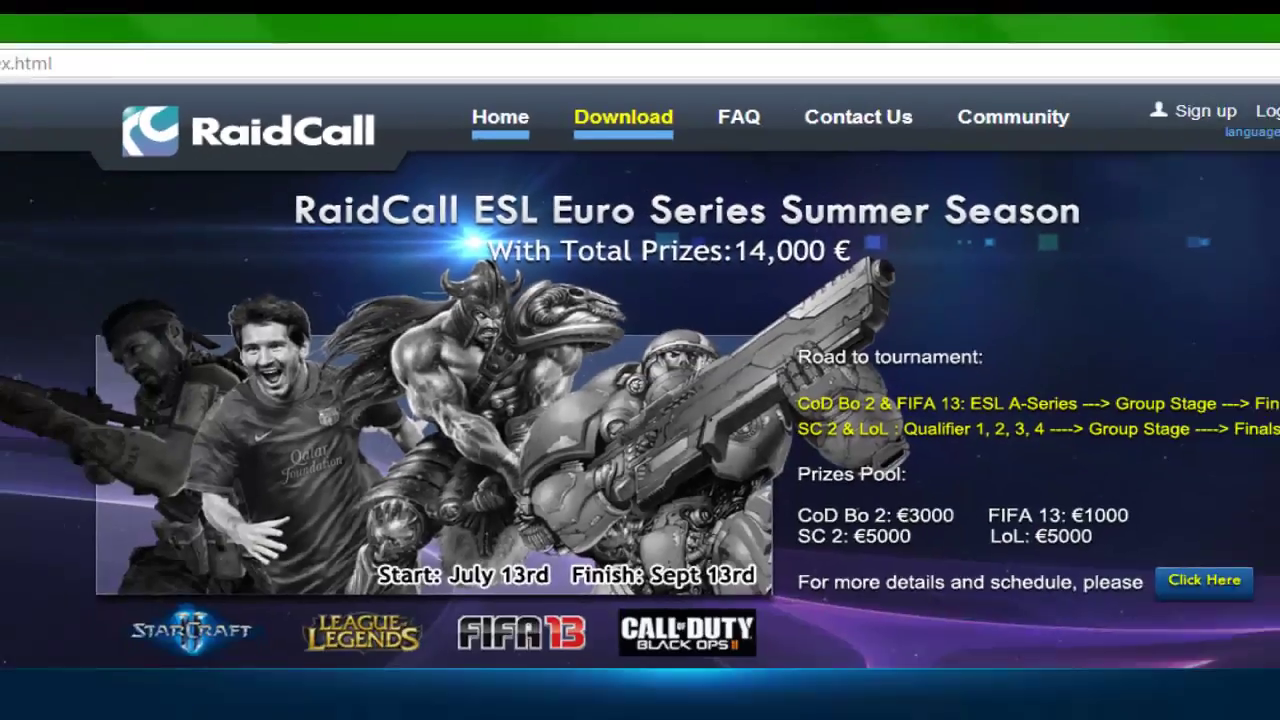
# - Go to the RaidCall download page and start downloading the V7.2.6 Windows installer
pyautogui.click(625, 177)
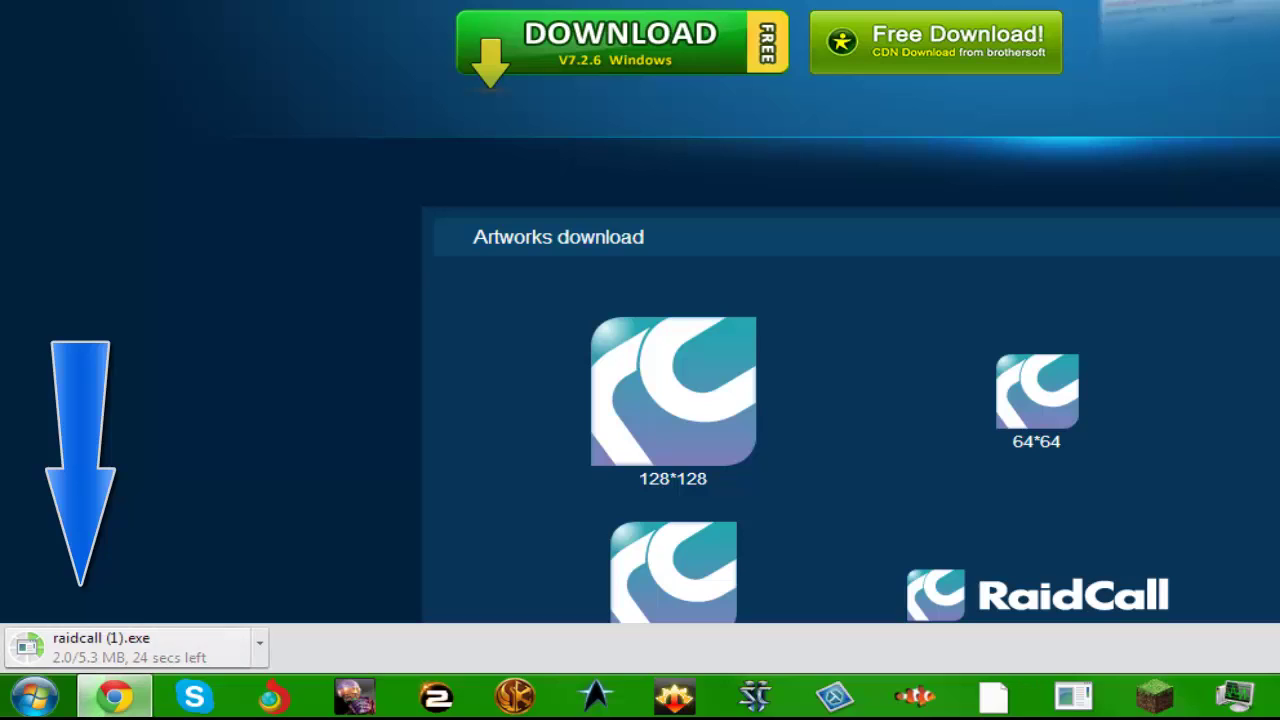
# - Set raidcall (1).exe in Chrome's download bar to open when it finishes
pyautogui.click(140, 648)
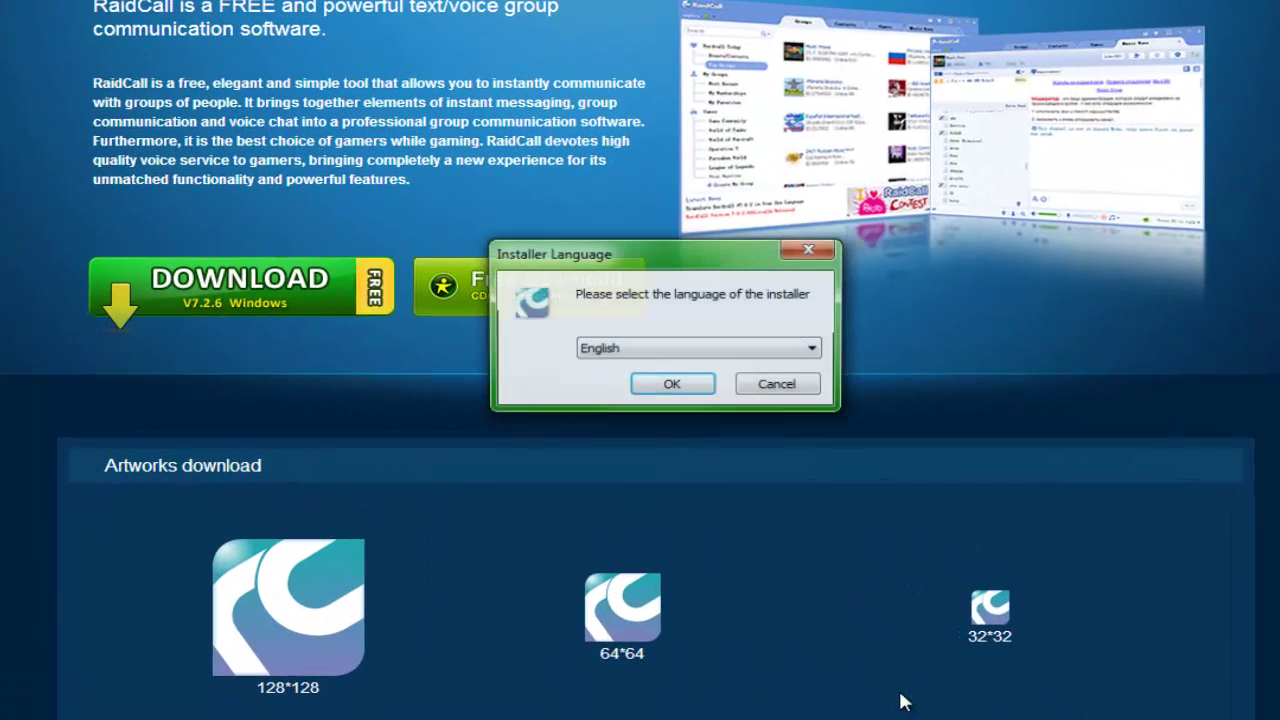
# - Install RaidCall in English with the license accepted, default folder and RaidCall Start Menu folder
pyautogui.press('Return')
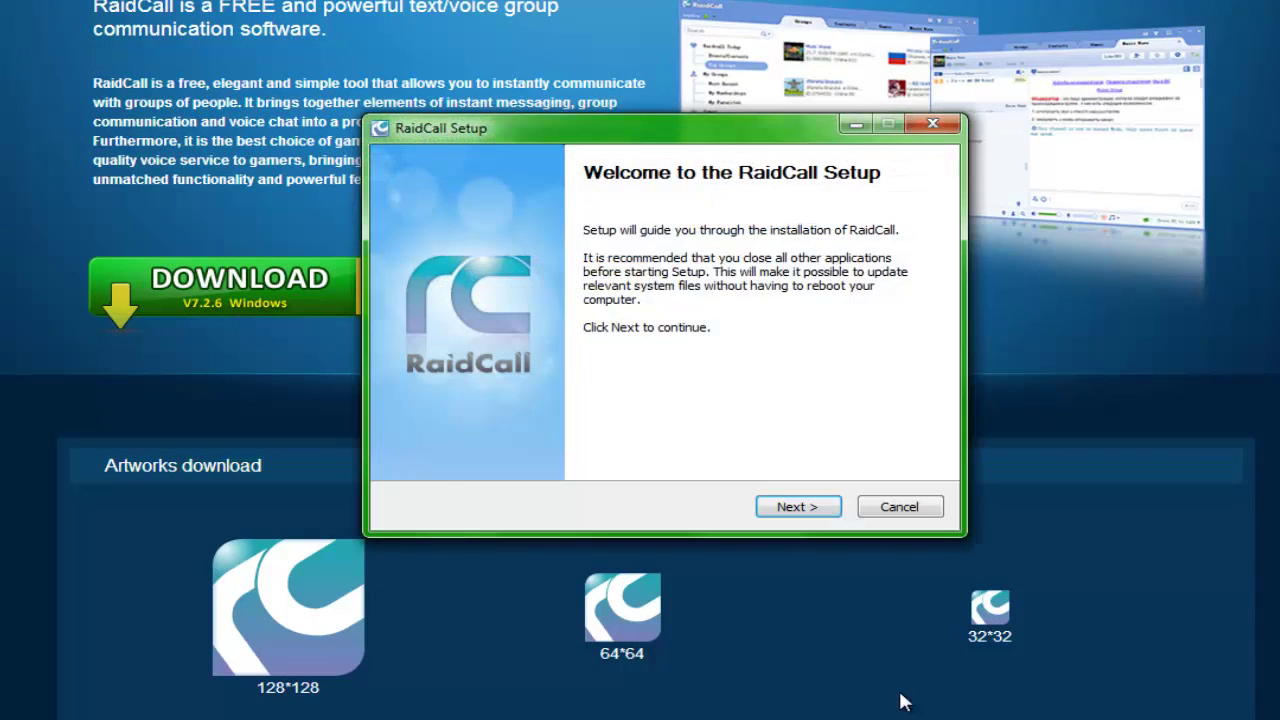
pyautogui.press('Return')
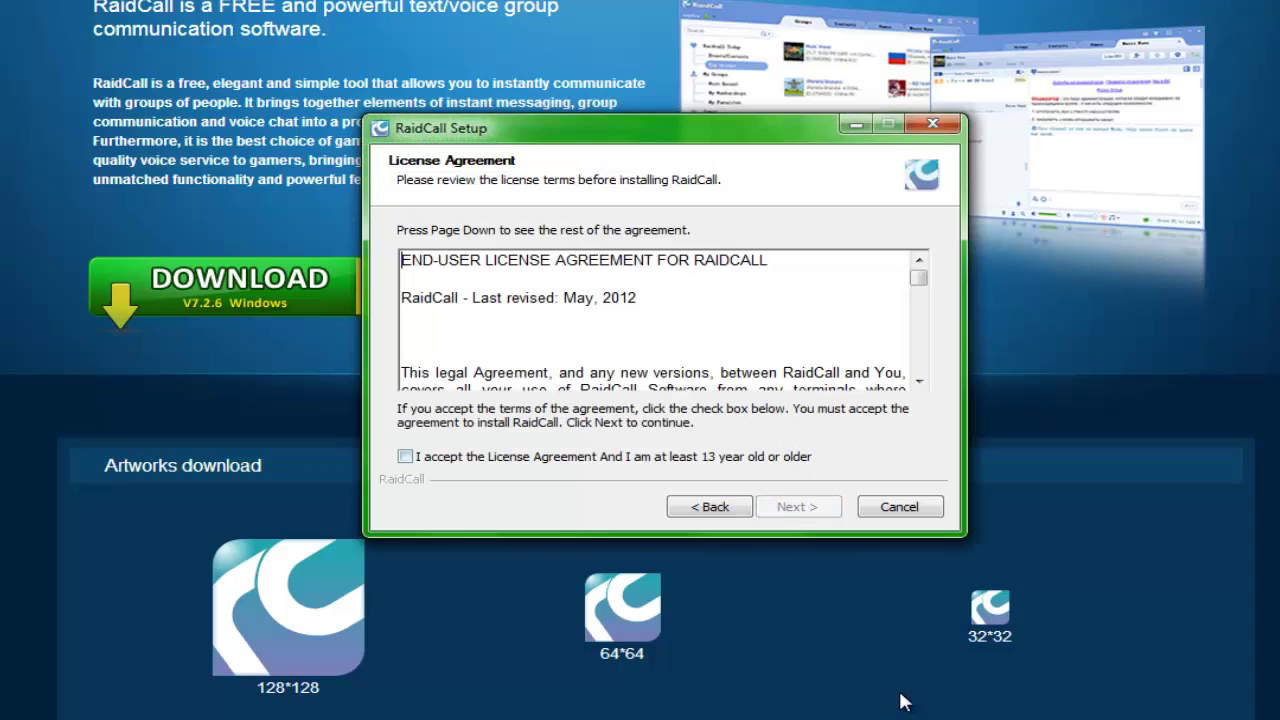
pyautogui.press('space')
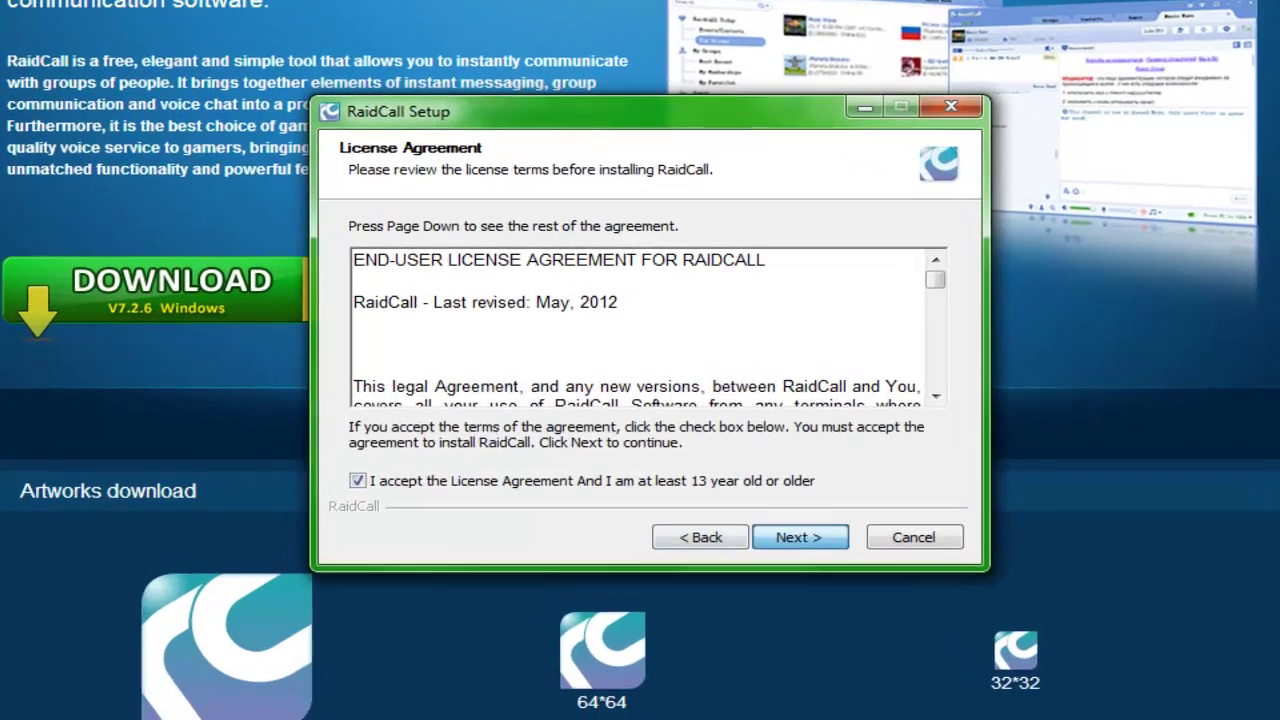
pyautogui.press('Return')
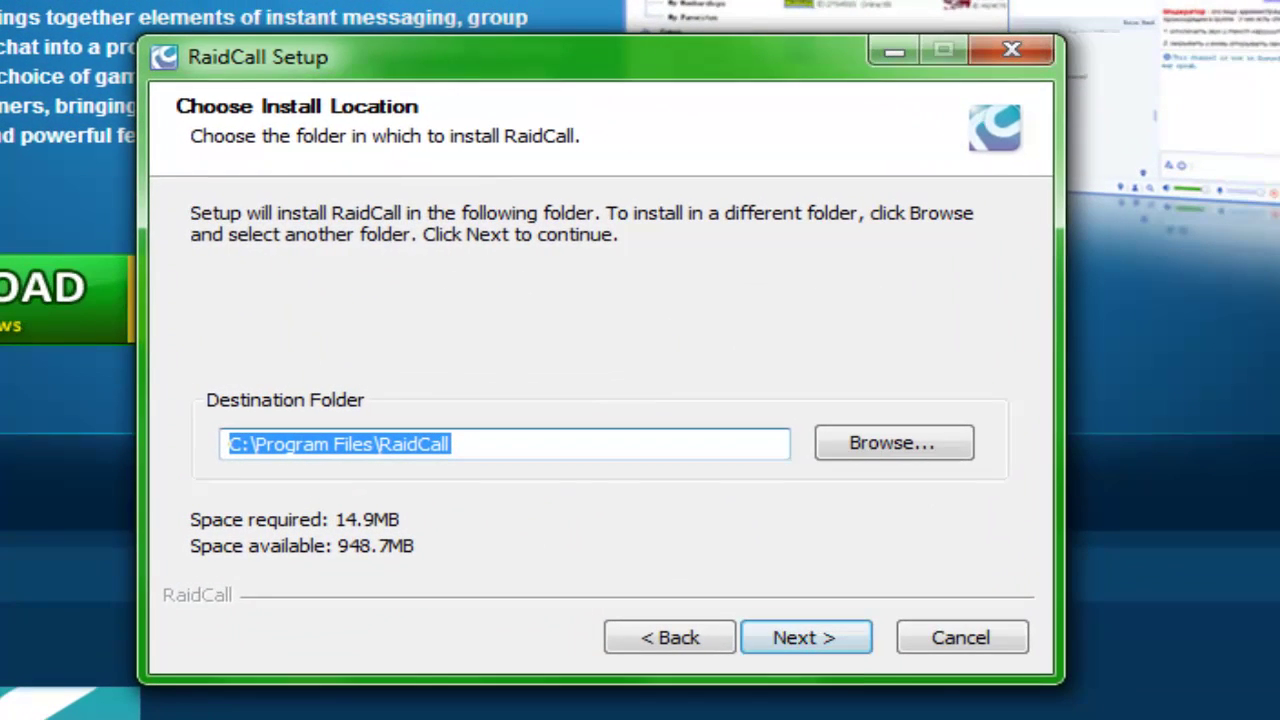
pyautogui.press('Return')
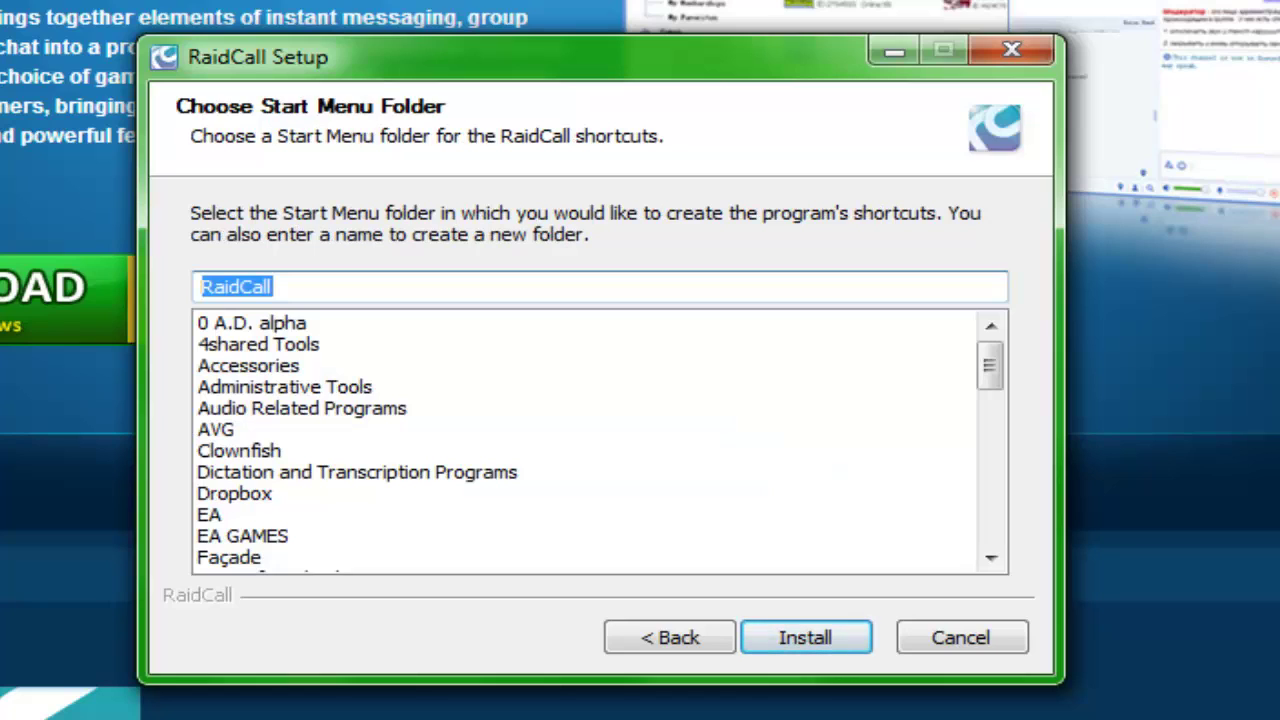
pyautogui.press('End')
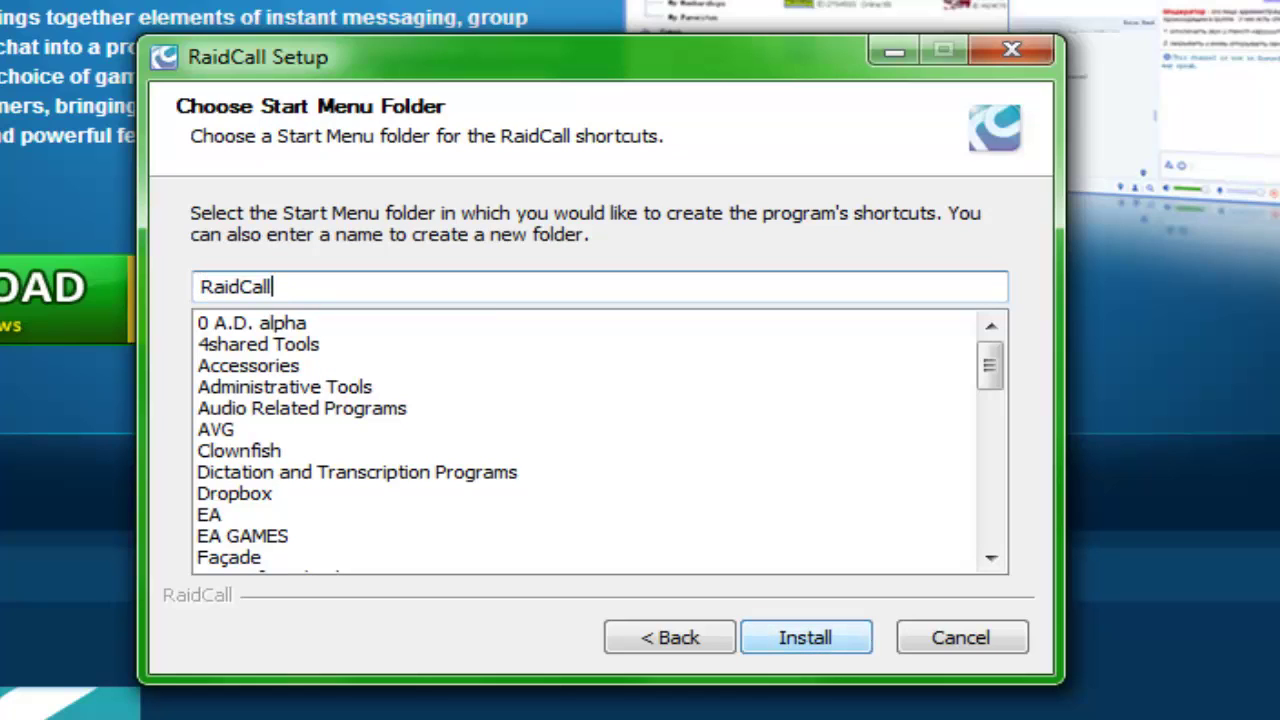
pyautogui.press('Return')
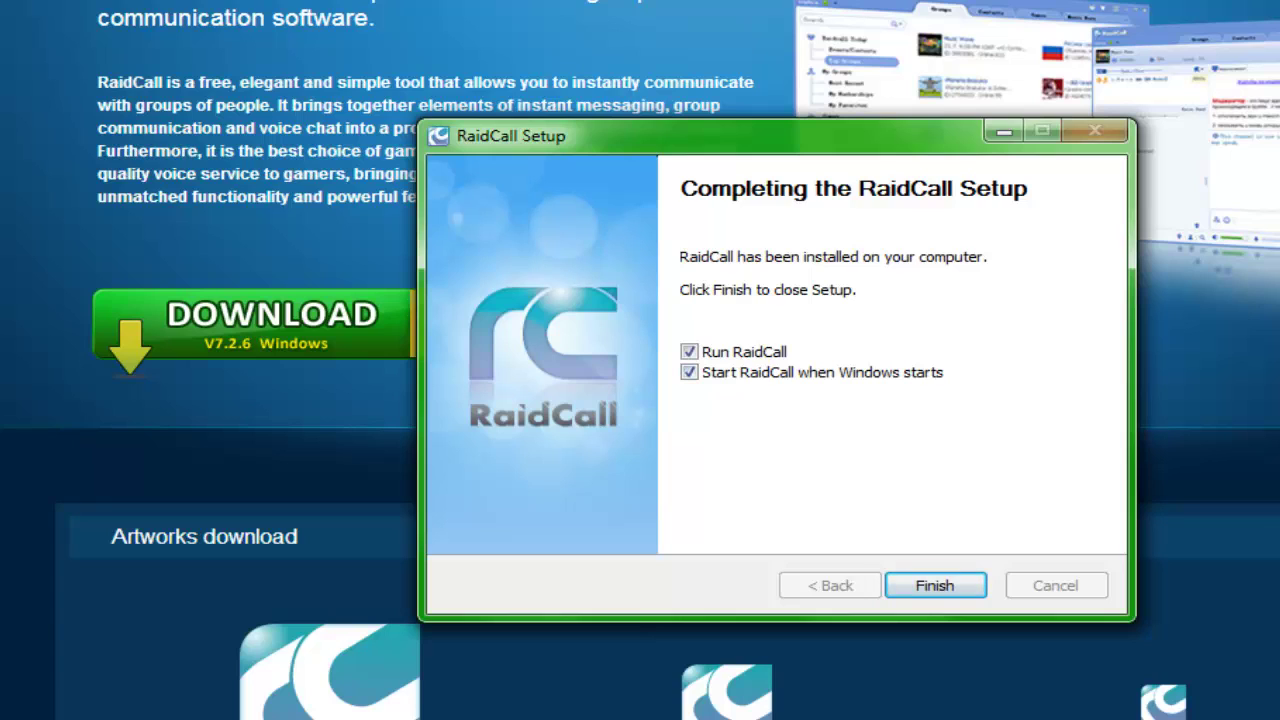
# - Finish setup, sign in with the existing RaidCall account, and dismiss the Notice
pyautogui.press('Return')
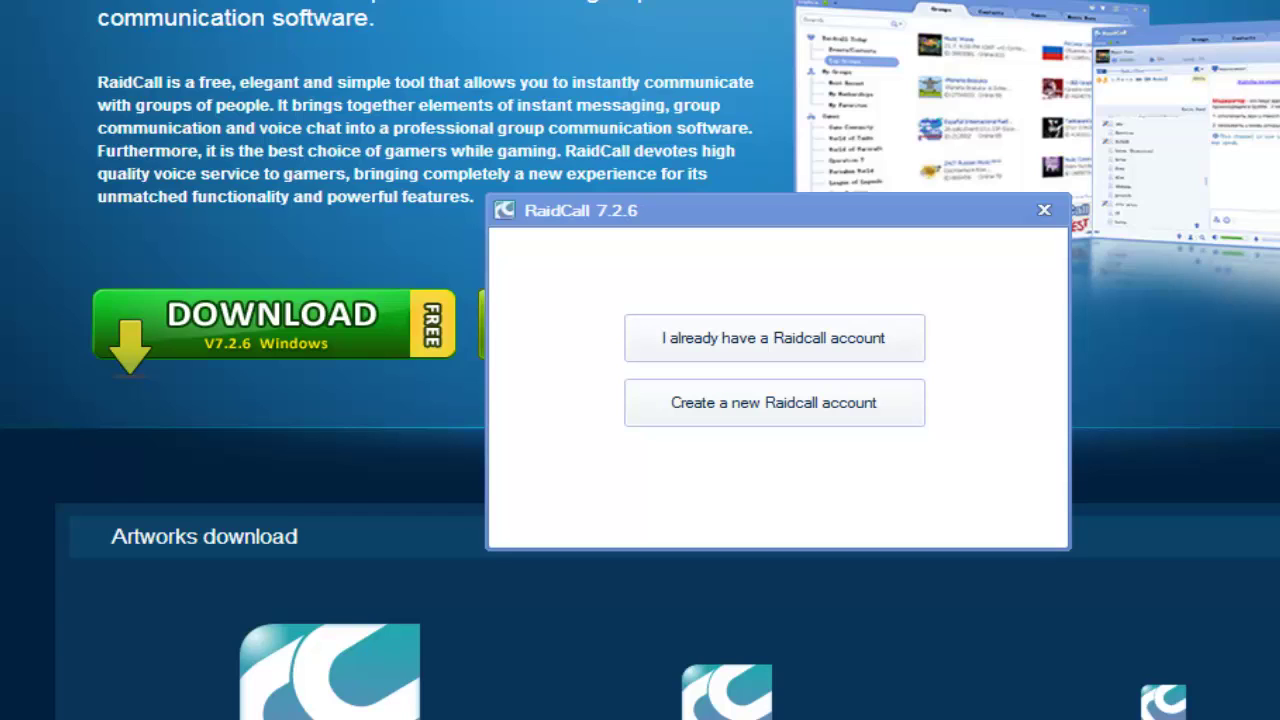
pyautogui.press('Return')
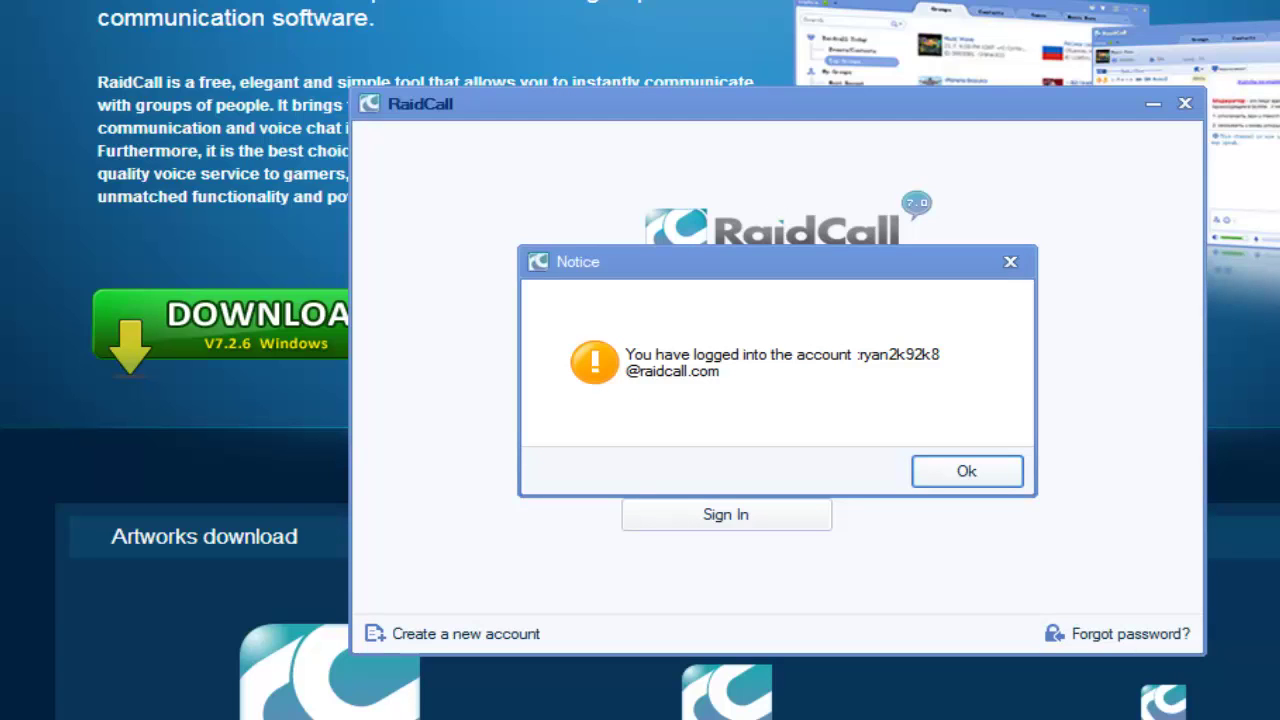
pyautogui.press('Return')
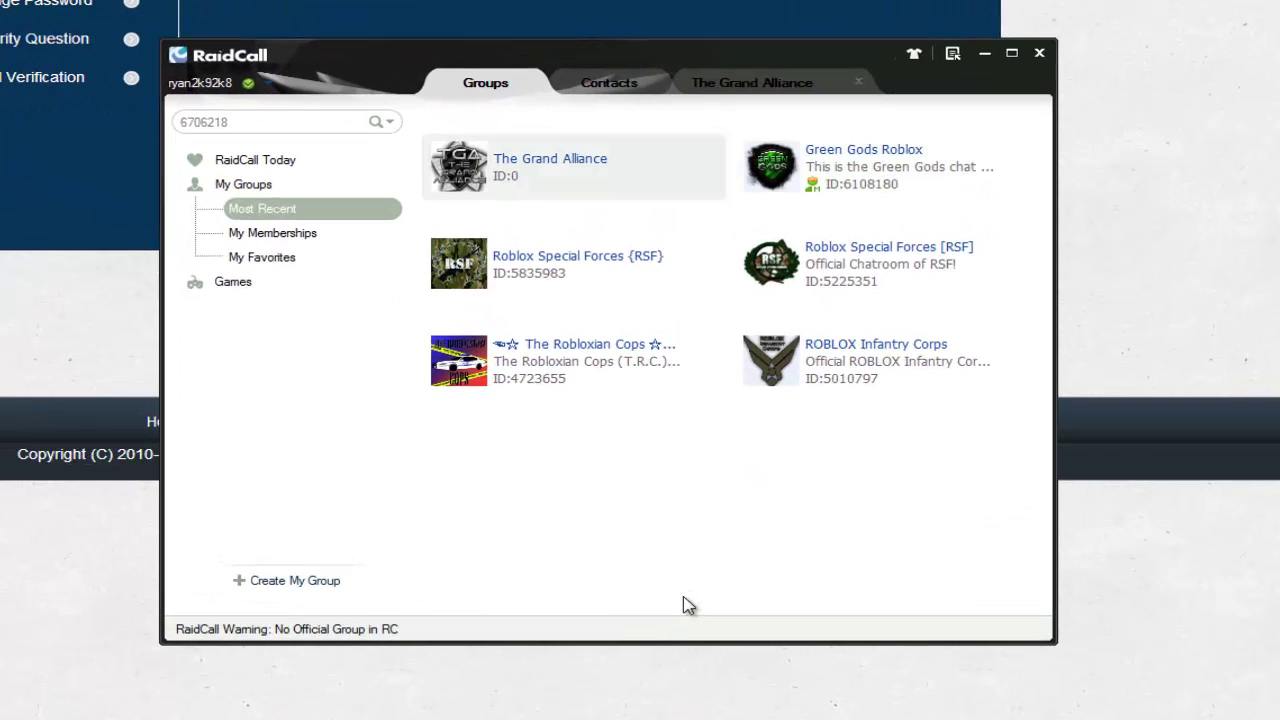
# - Replace the old ID in the group search box with 6706218 and search
pyautogui.press('Right')
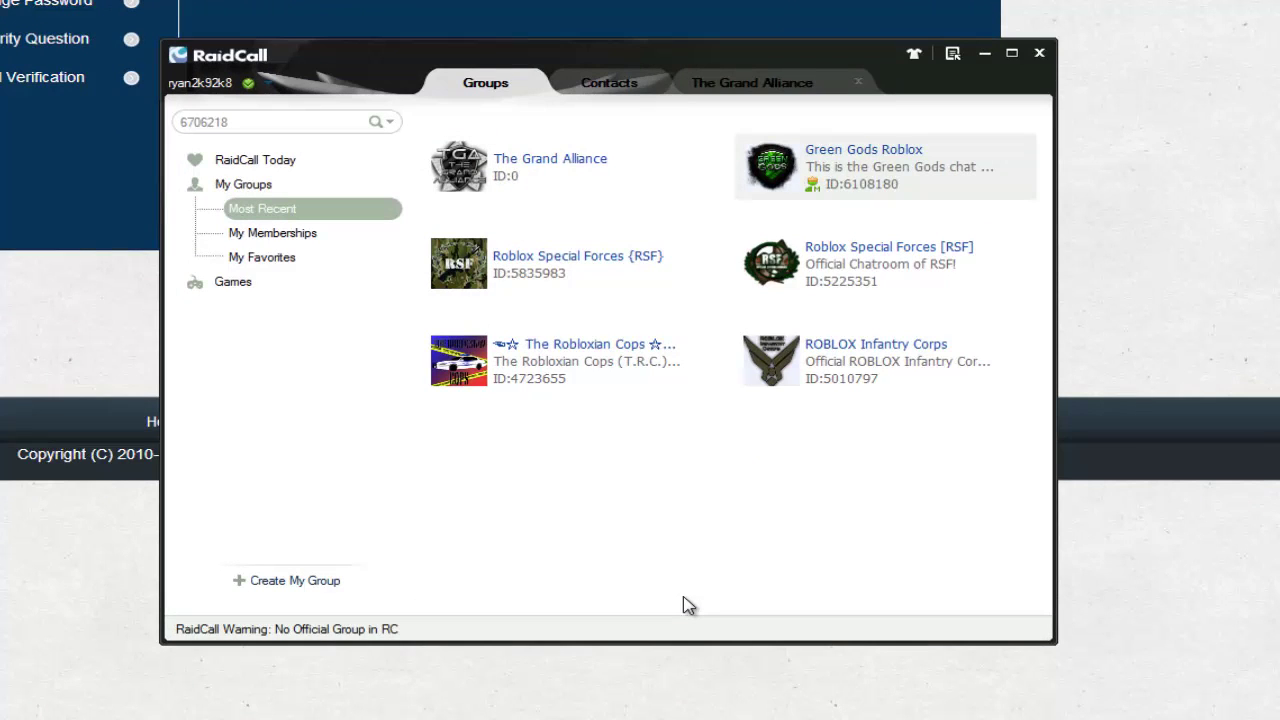
pyautogui.press('Down')
pyautogui.press('Left')
pyautogui.press('Up')
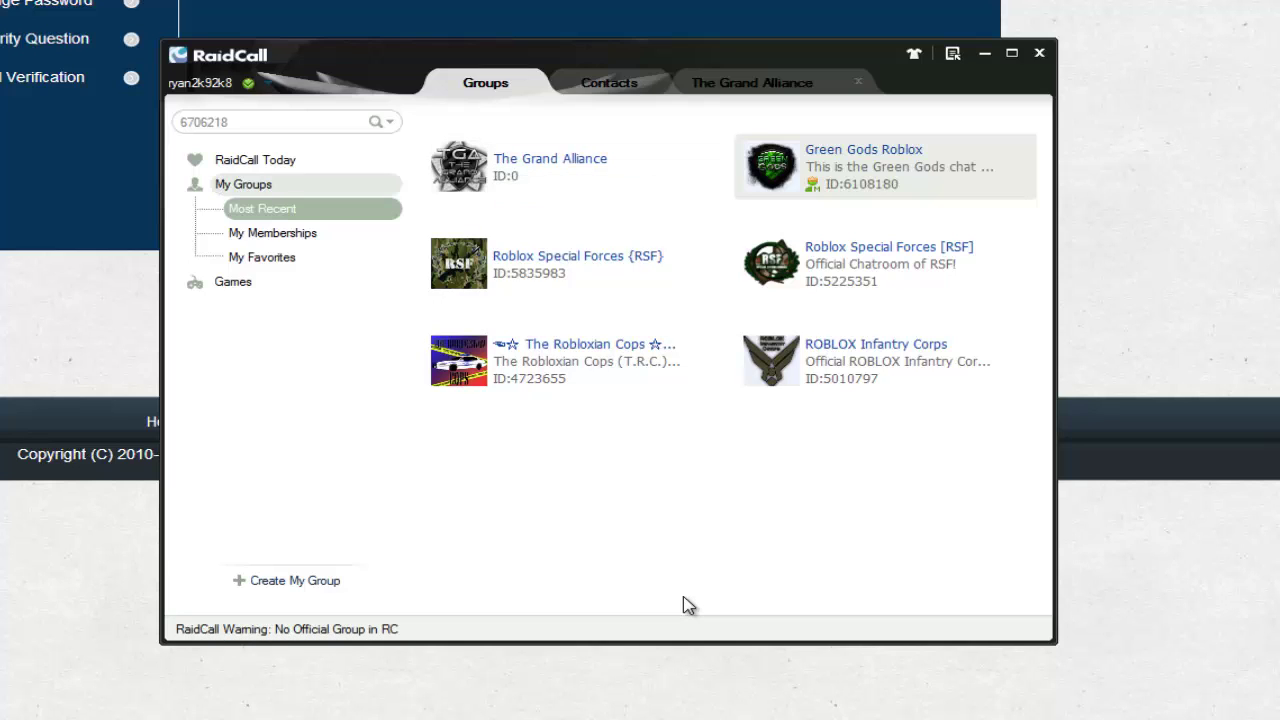
pyautogui.hotkey('ctrl', 'a')
pyautogui.press('End')
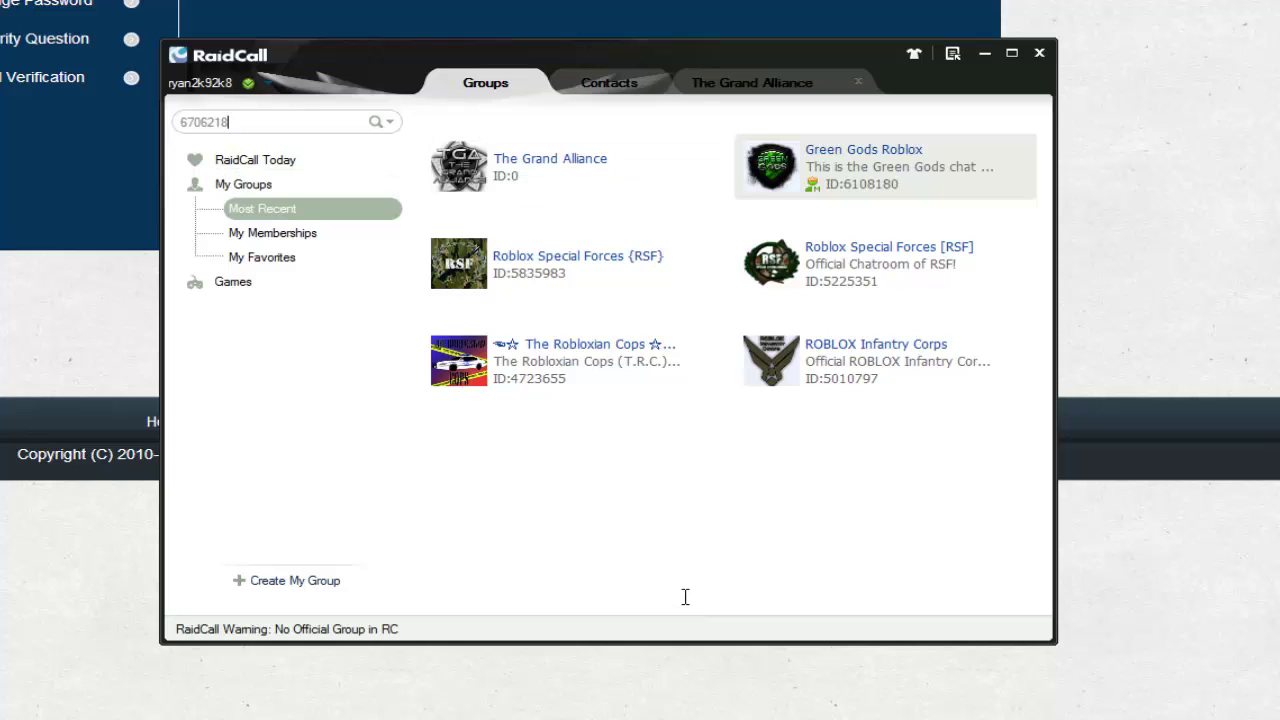
pyautogui.hotkey('shift', 'Home')
pyautogui.press('End')
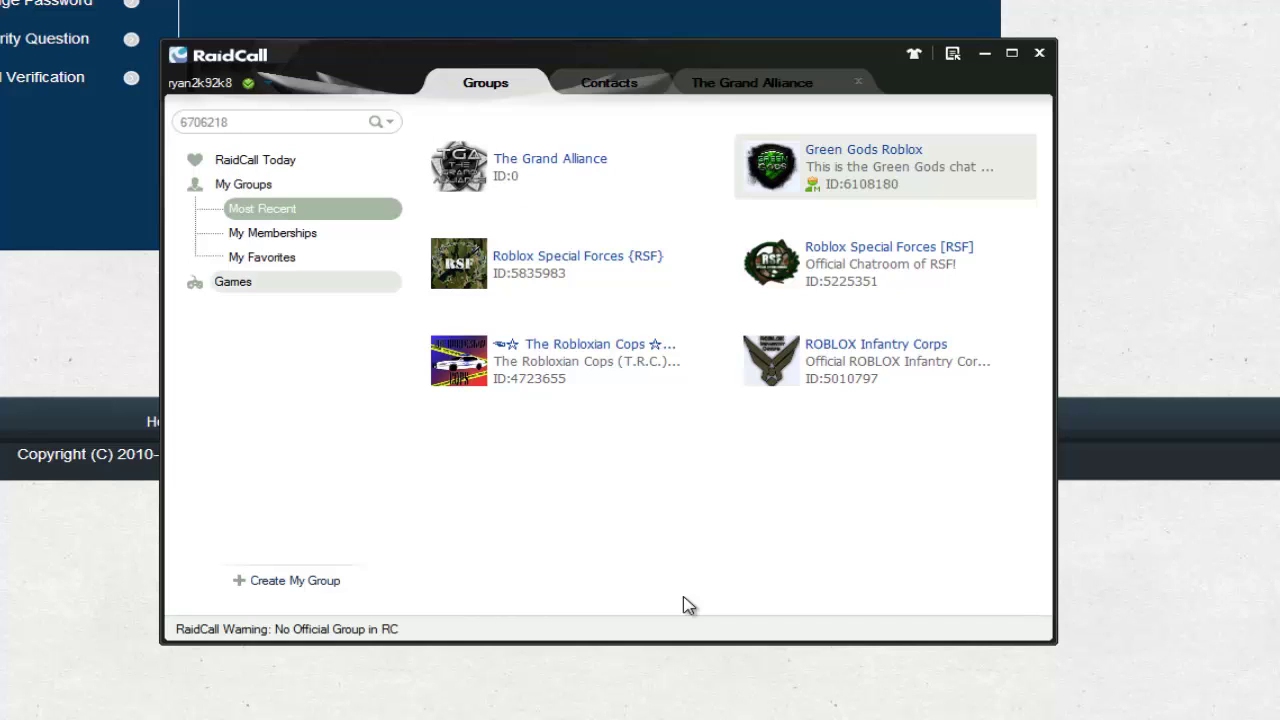
pyautogui.hotkey('ctrl', 'a')
pyautogui.hotkey('ctrl', 'c')
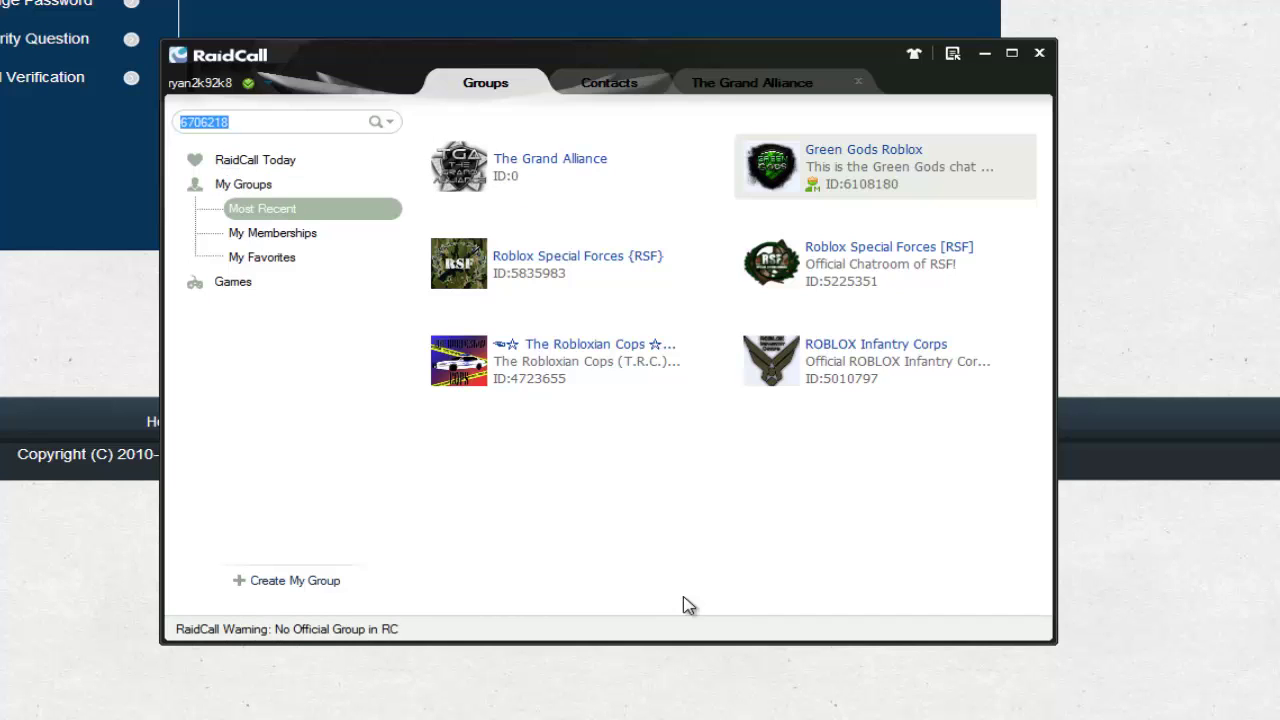
pyautogui.press('BackSpace')
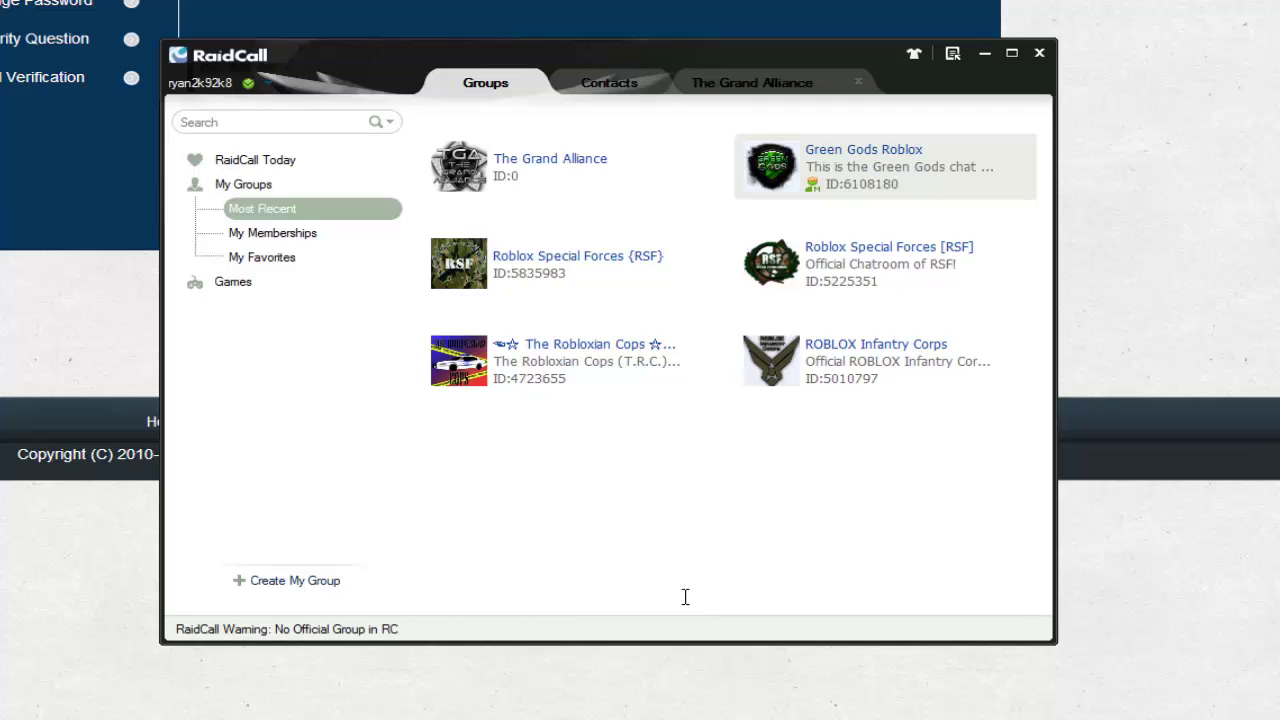
pyautogui.hotkey('ctrl', 'v')
pyautogui.press('Return')
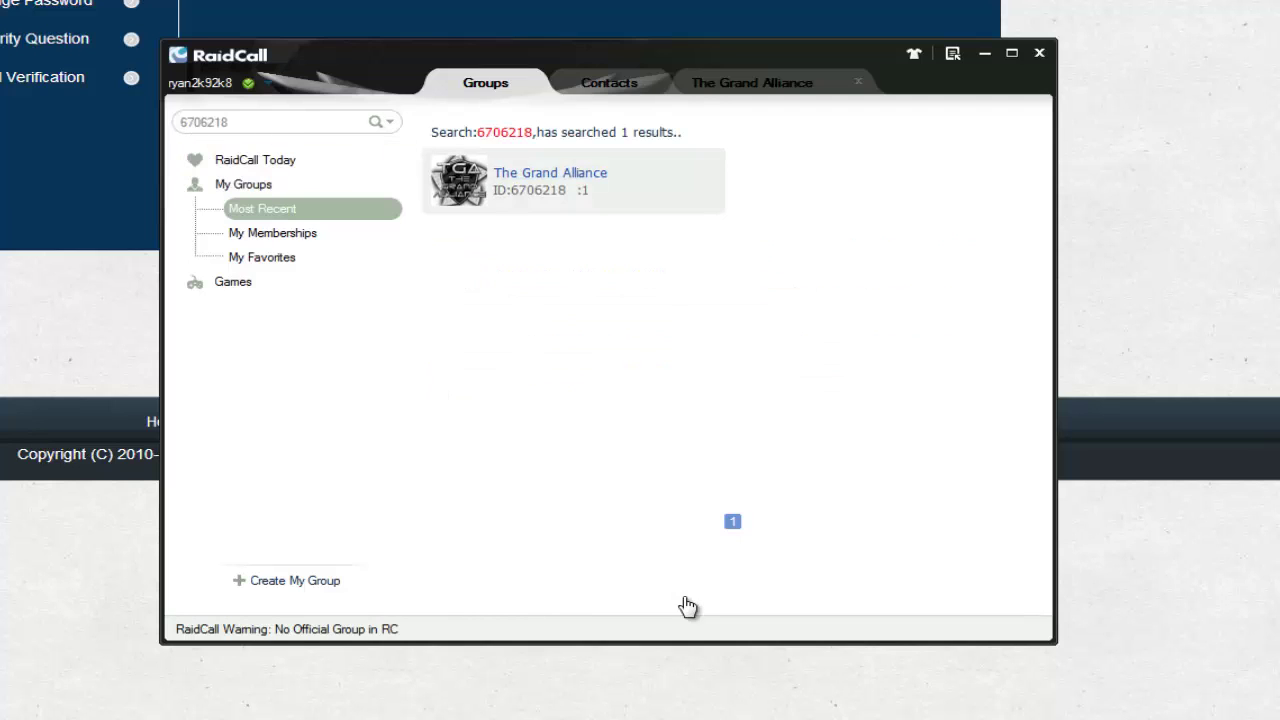
# - Join The Grand Alliance from the results and scroll its channel list up toward Lounge
pyautogui.press('Return')
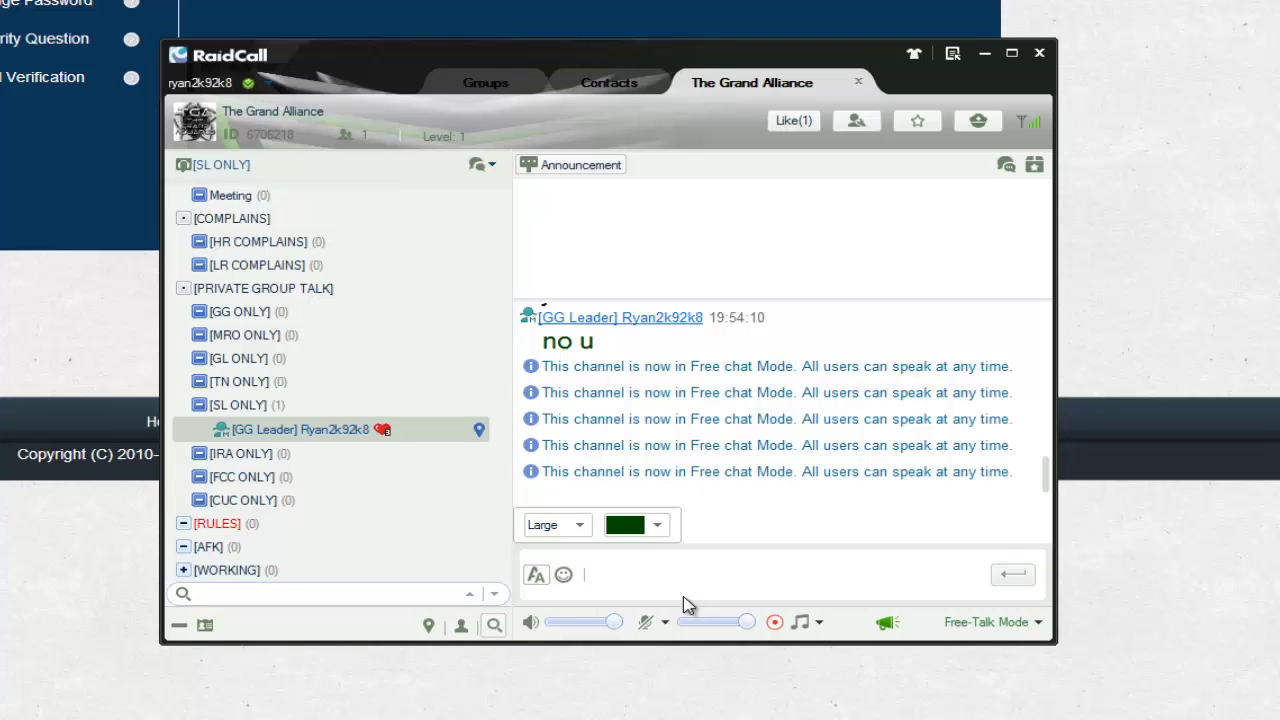
pyautogui.scroll(5, 330, 380)
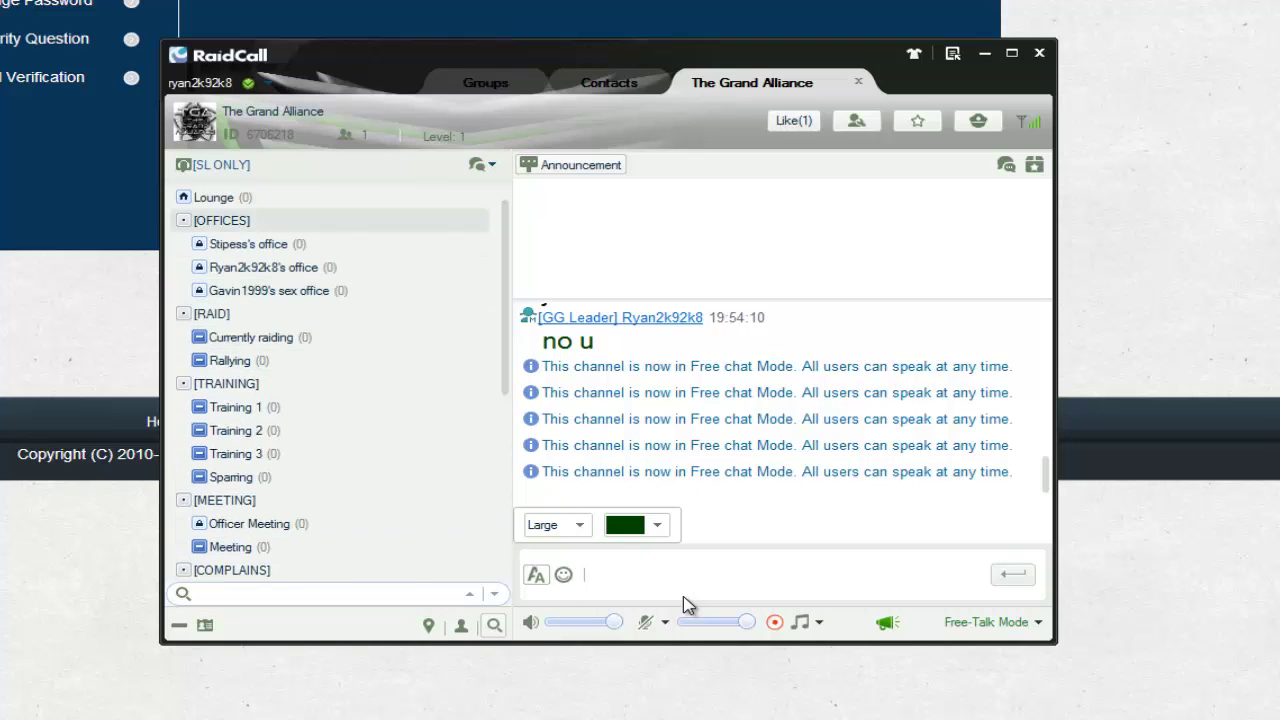